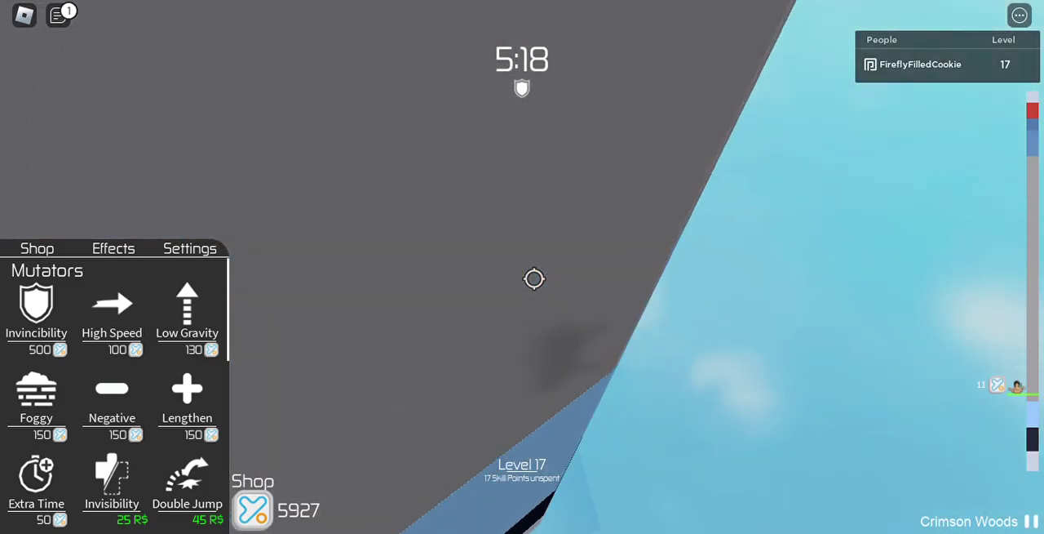
Run along the ledge and over the stepped ledge toward the spiral stairs.
key(w)
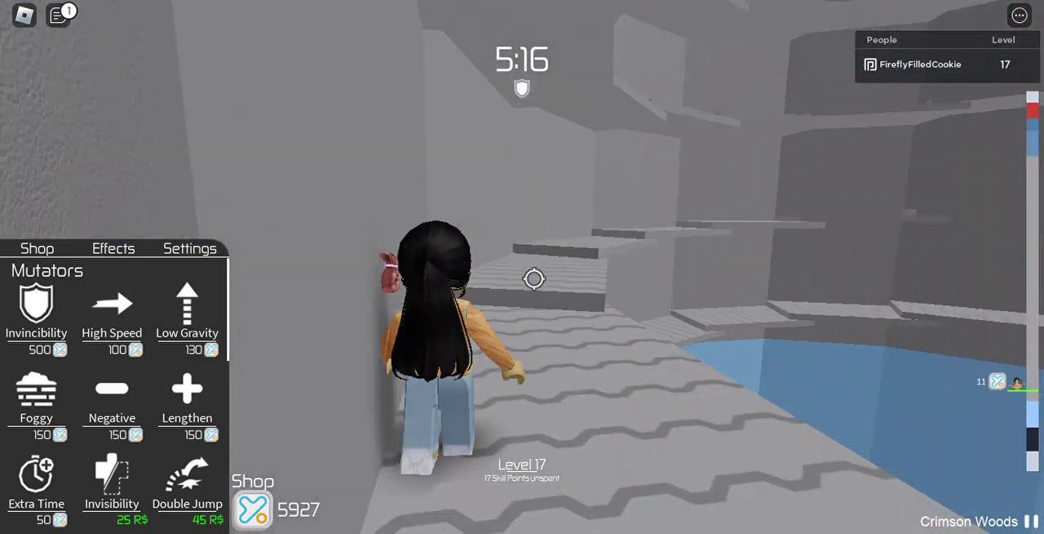
key(w)
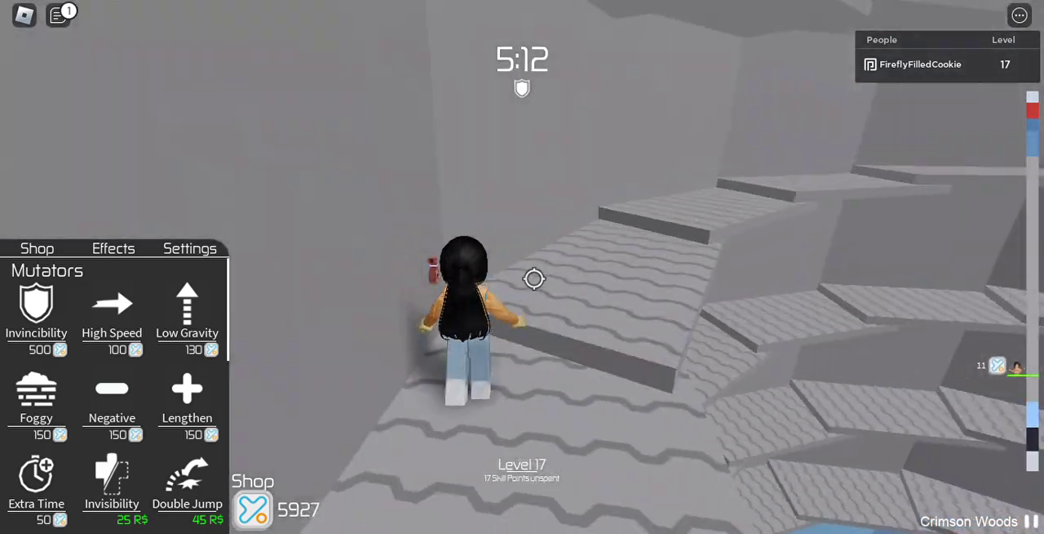
key(w)
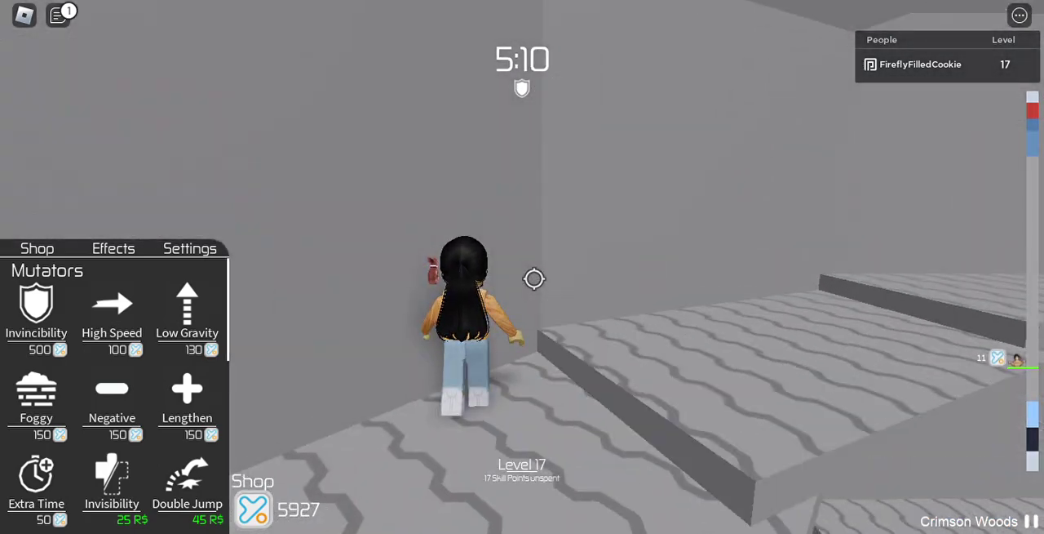
key(w)
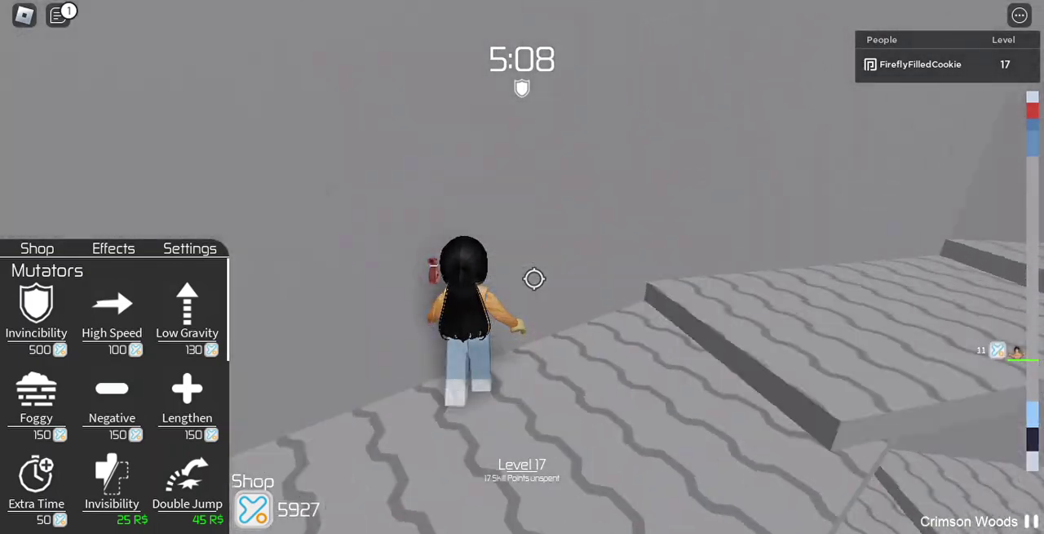
Climb the grey spiral staircase through Crimson Woods, jumping between steps along the wall.
key(w)
key(w)
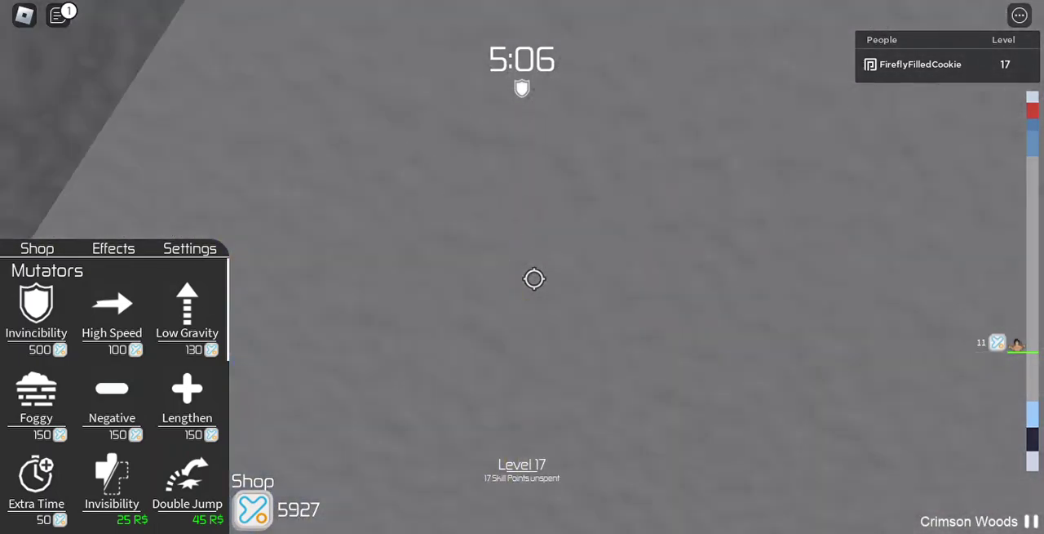
key(w)
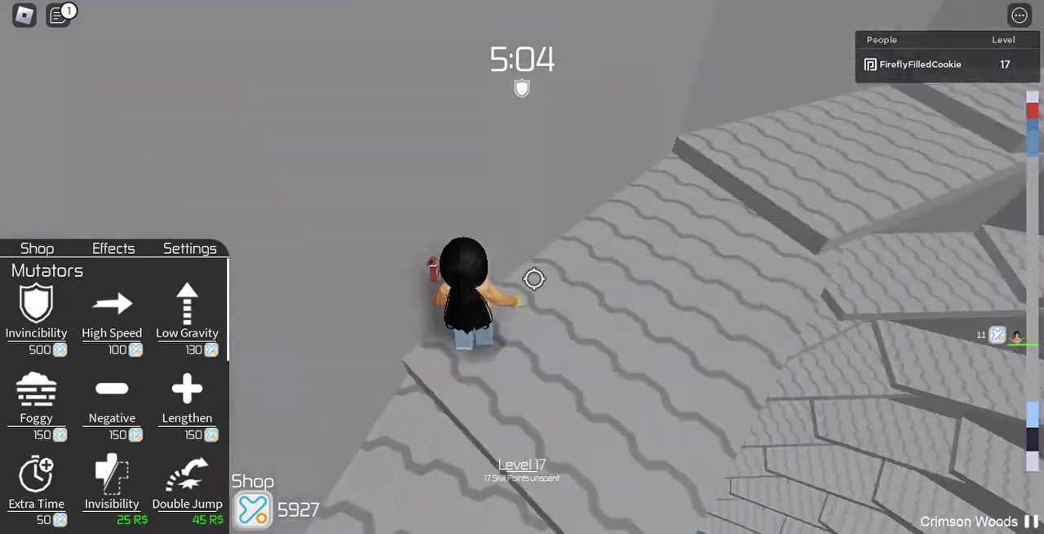
key(w)
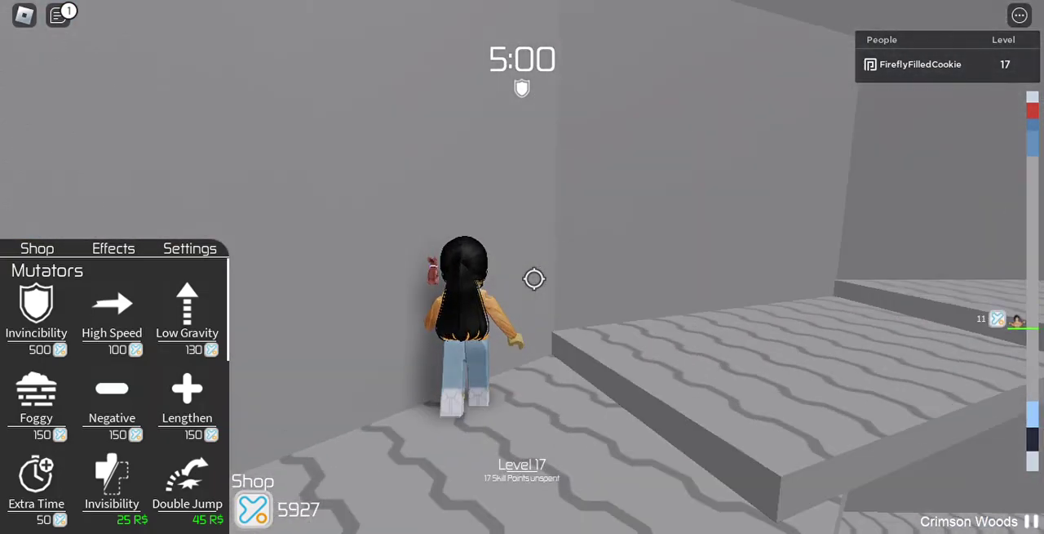
key(w)
key(w)
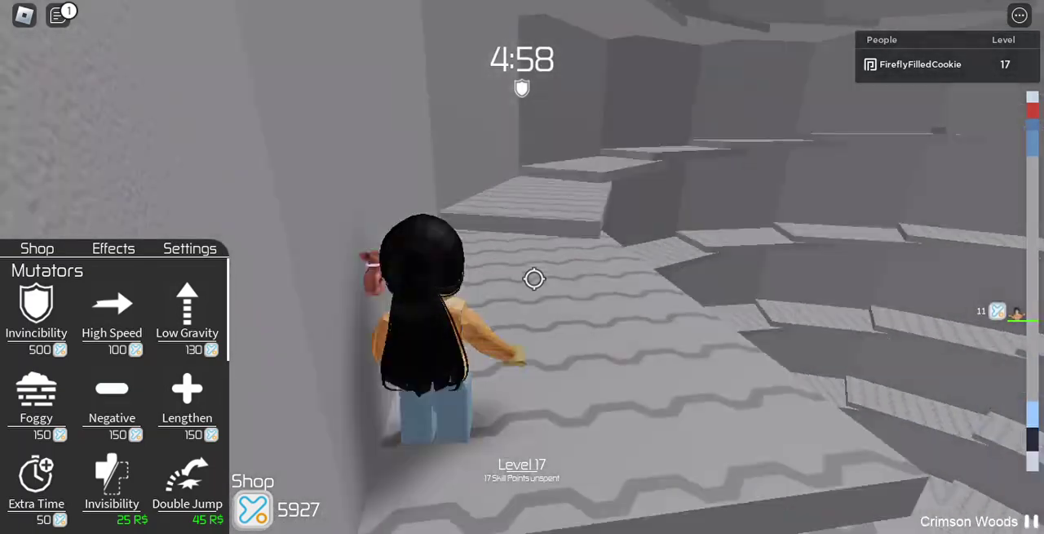
key(w)
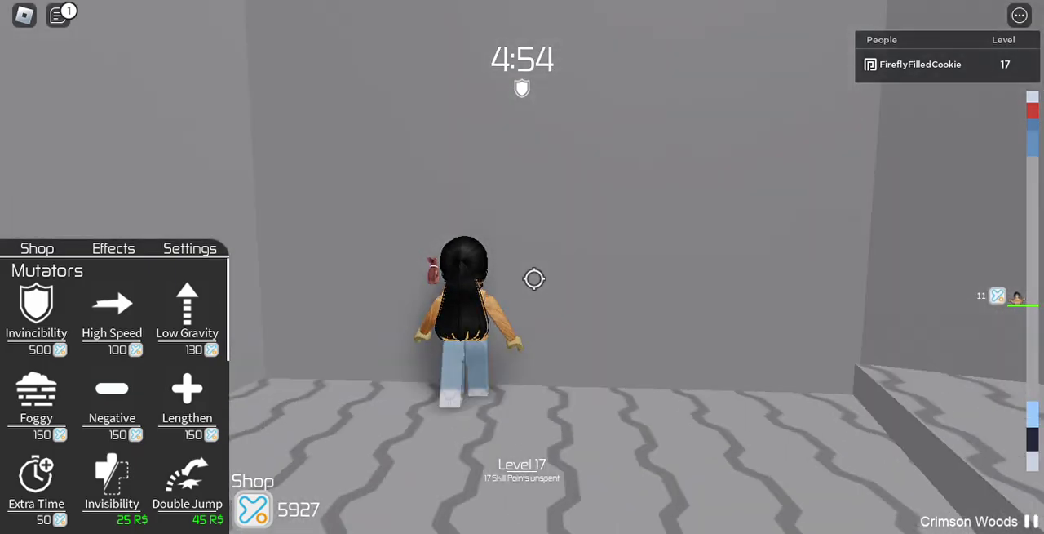
key(w)
key(w)
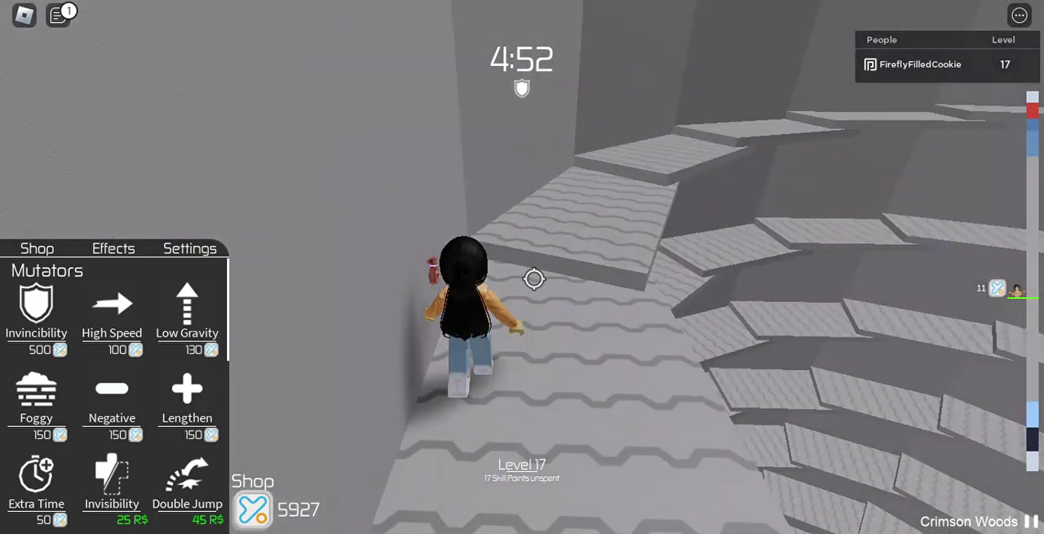
key(w)
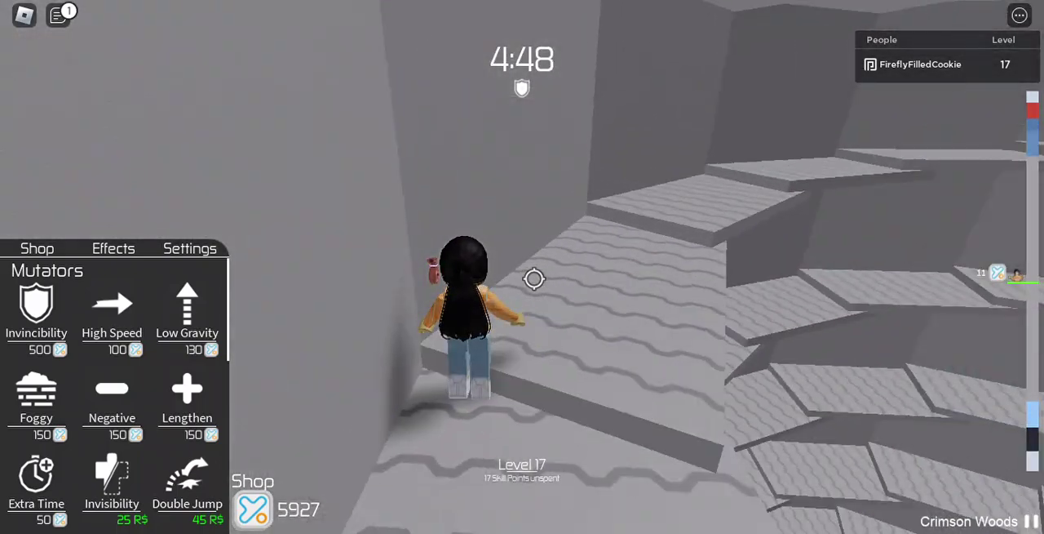
key(w)
key(w)
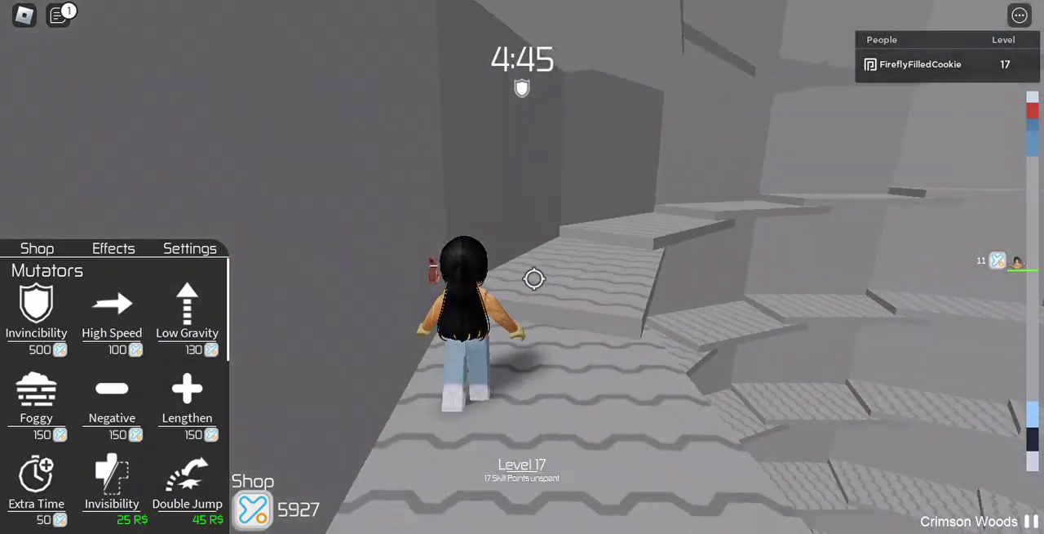
Climb several more turns of the spiral stairs past the wide landing, with the timer at 4:19.
key(w)
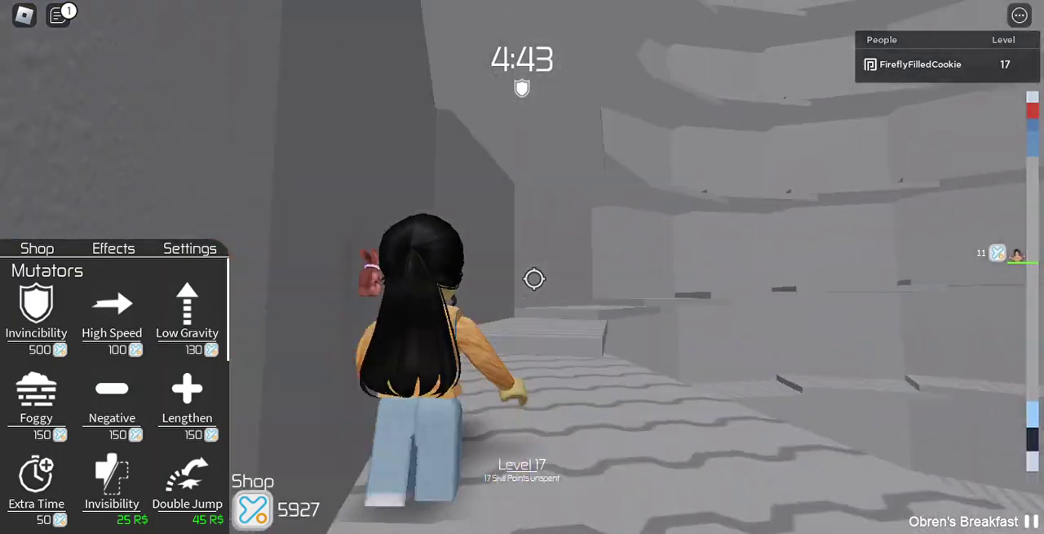
key(w)
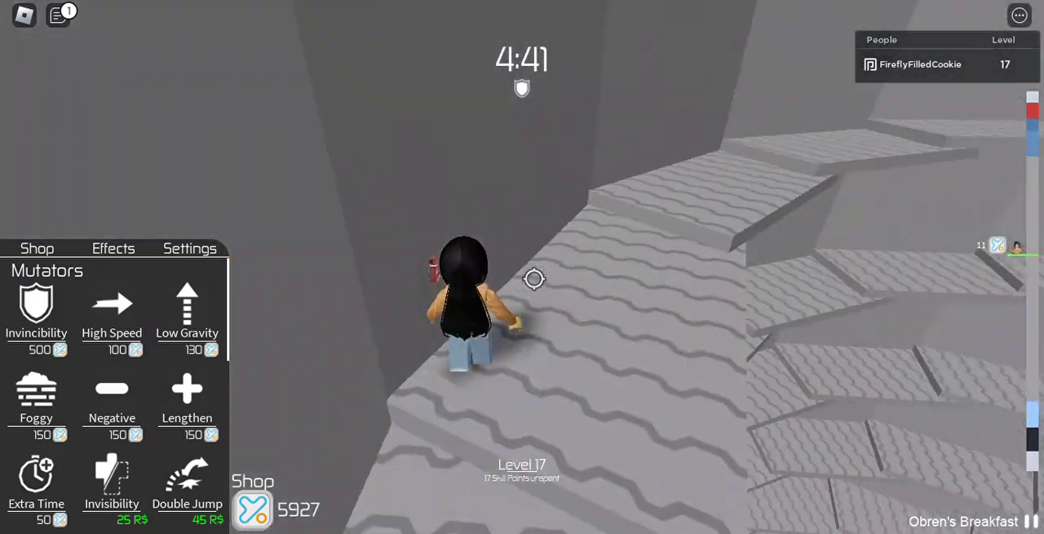
key(w)
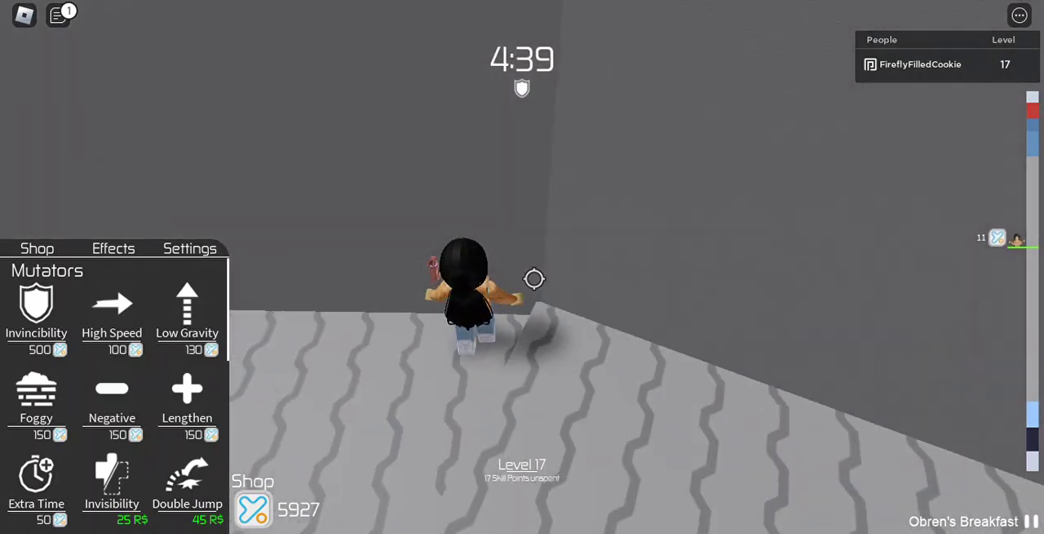
key(w)
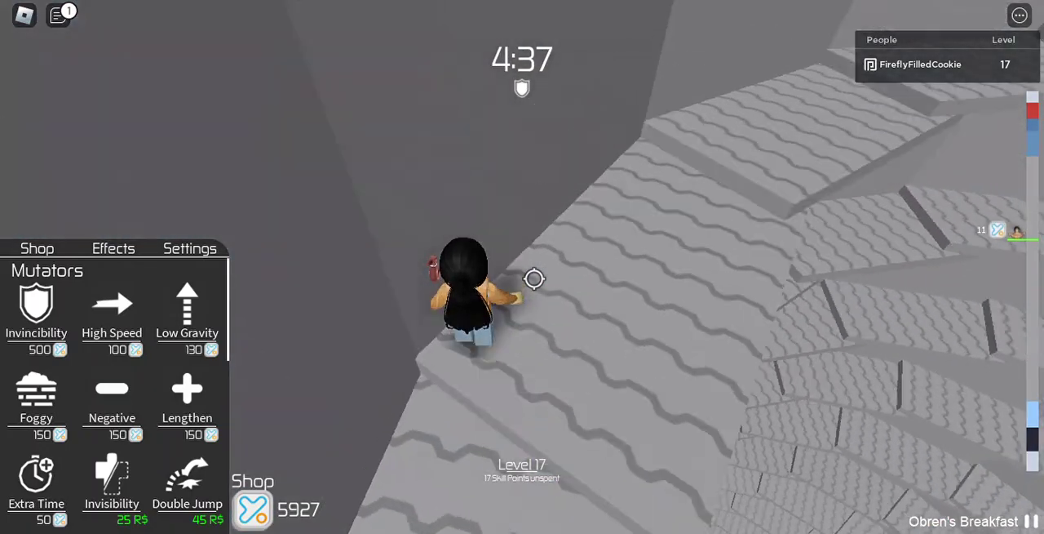
key(w)
key(w)
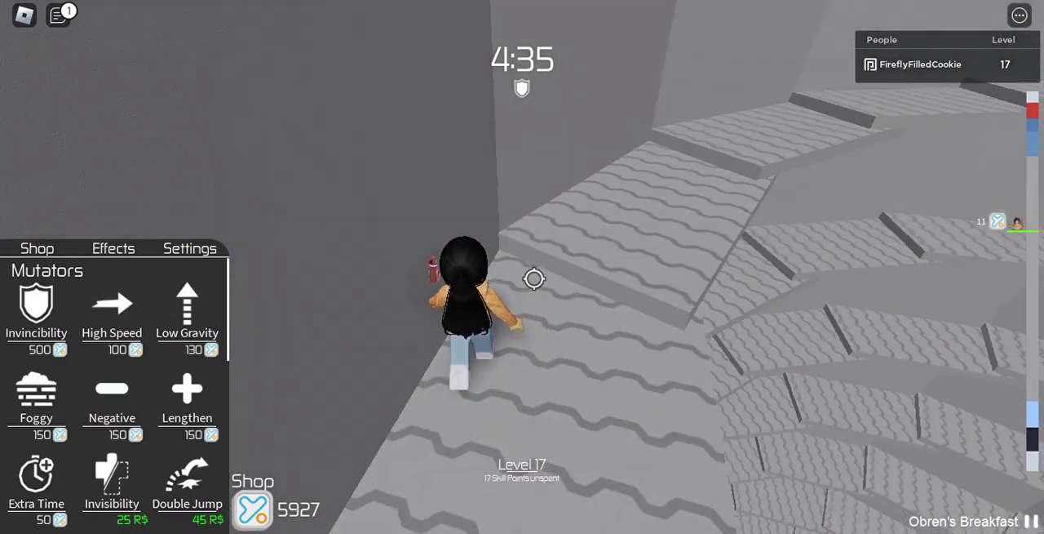
key(w)
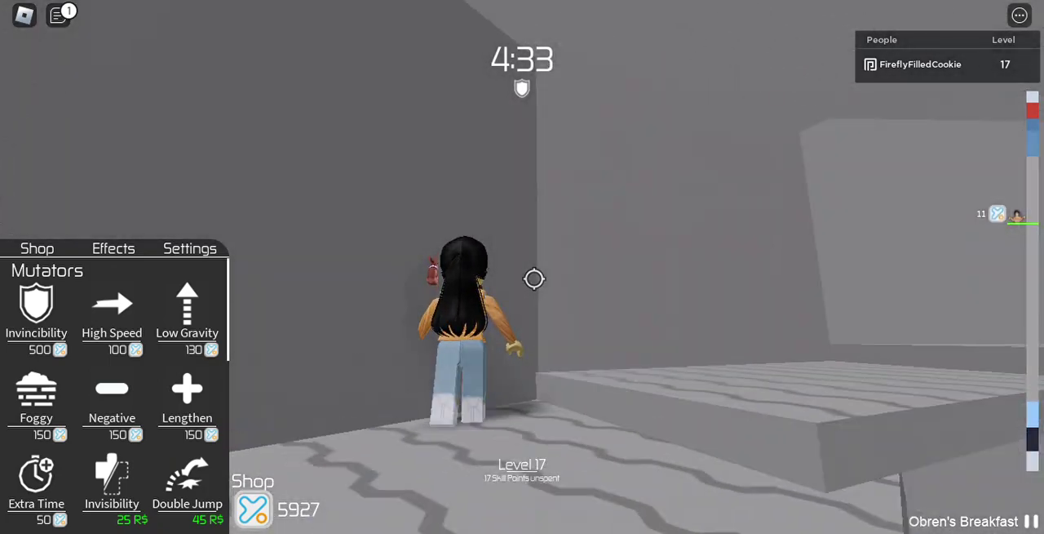
key(w)
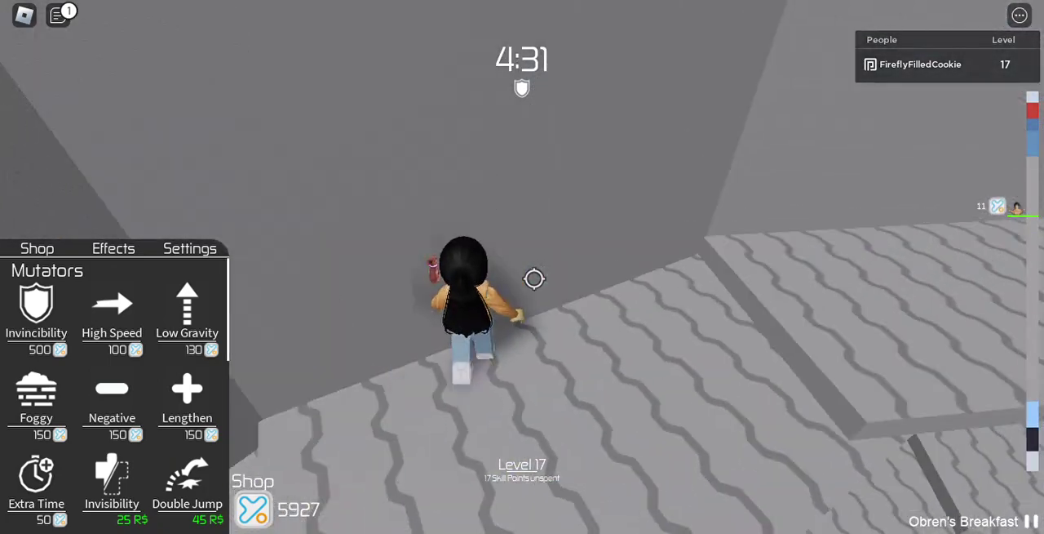
key(w)
key(w)
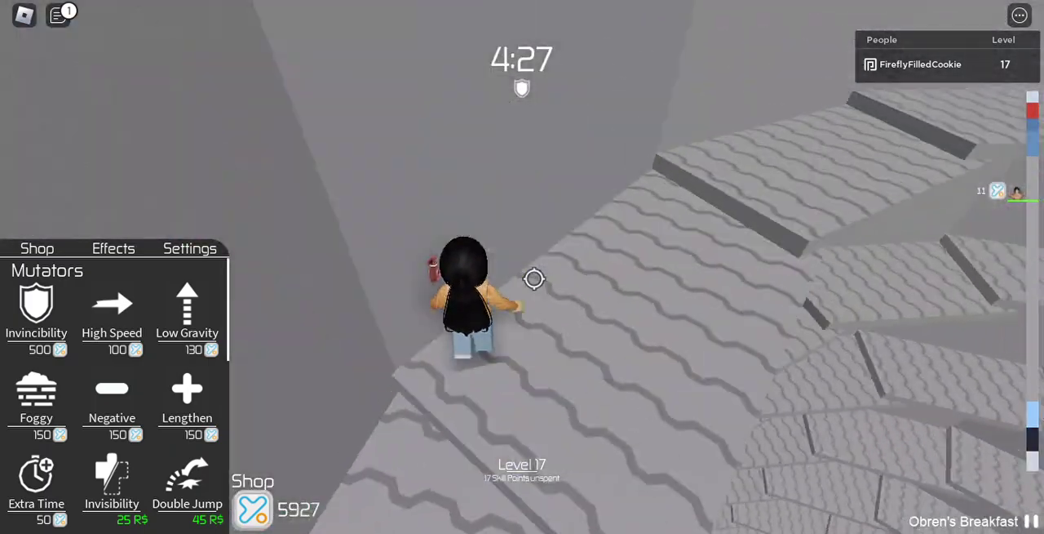
key(w)
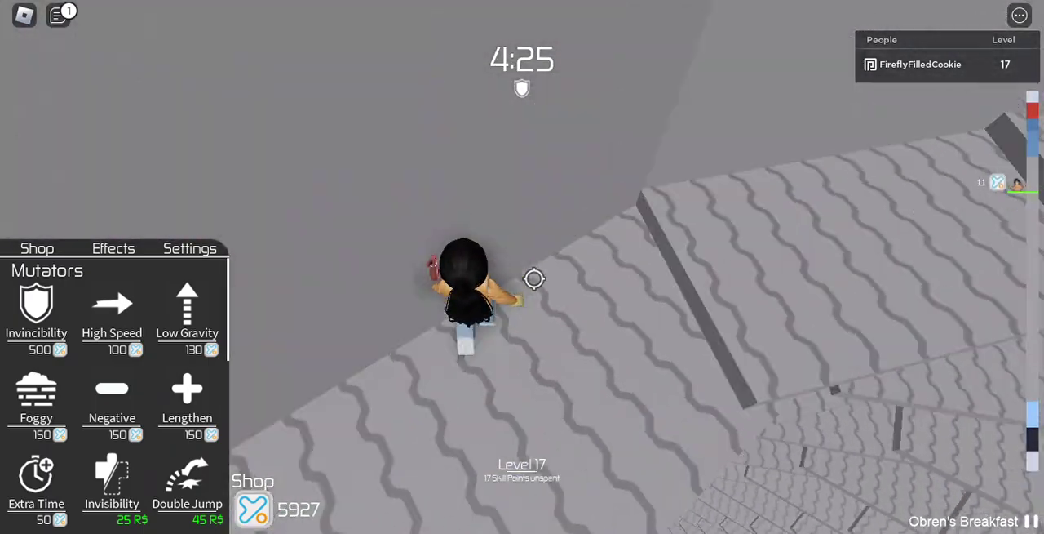
key(w)
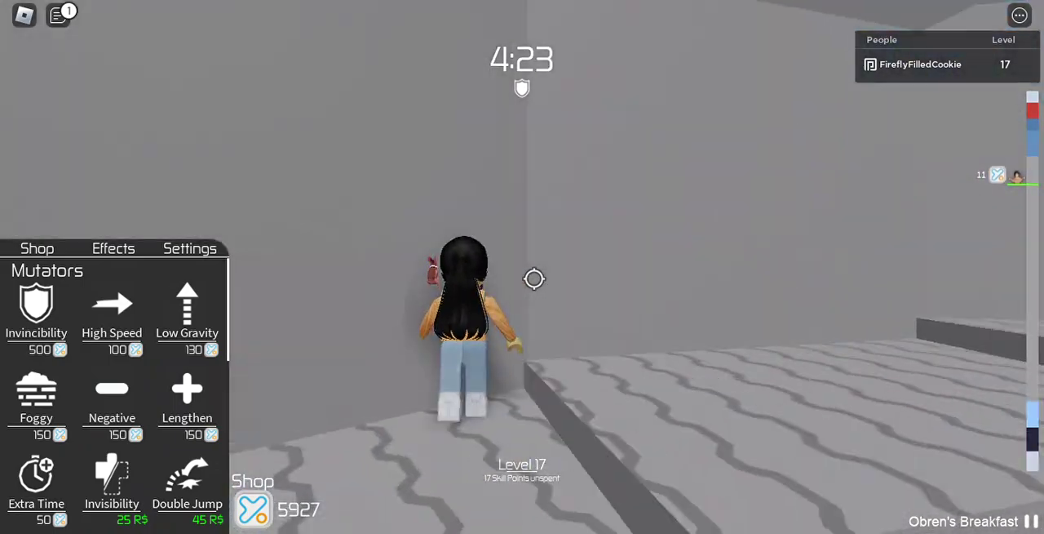
key(w)
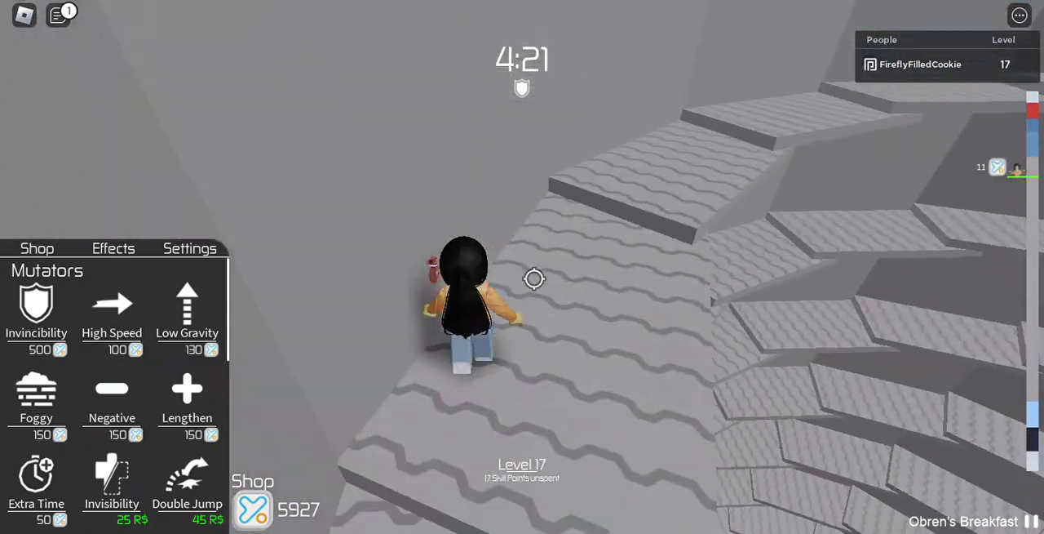
key(w)
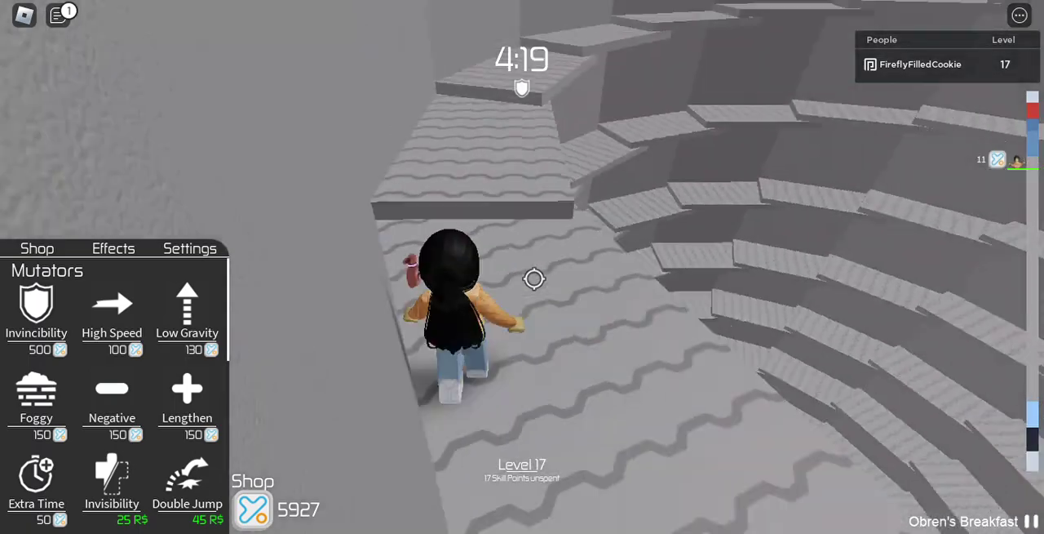